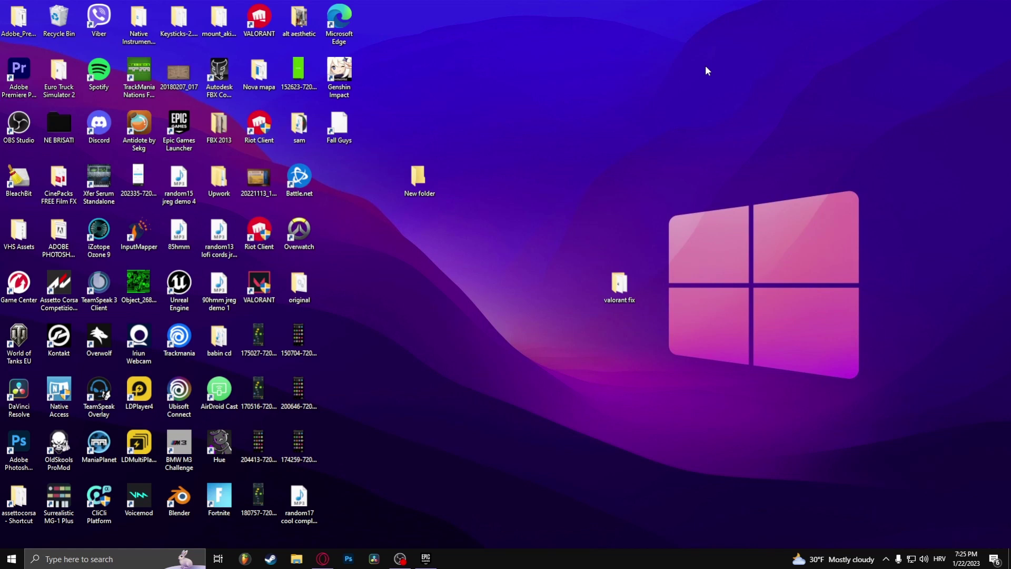
# Search for cmd and launch Command Prompt as administrator
pyautogui.click(76, 558)
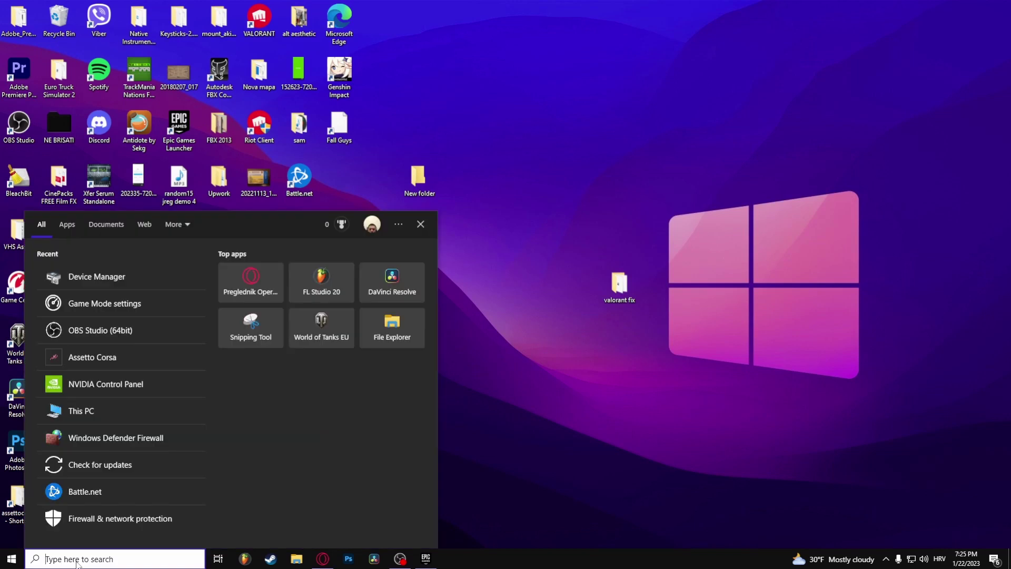
pyautogui.write('cmd')
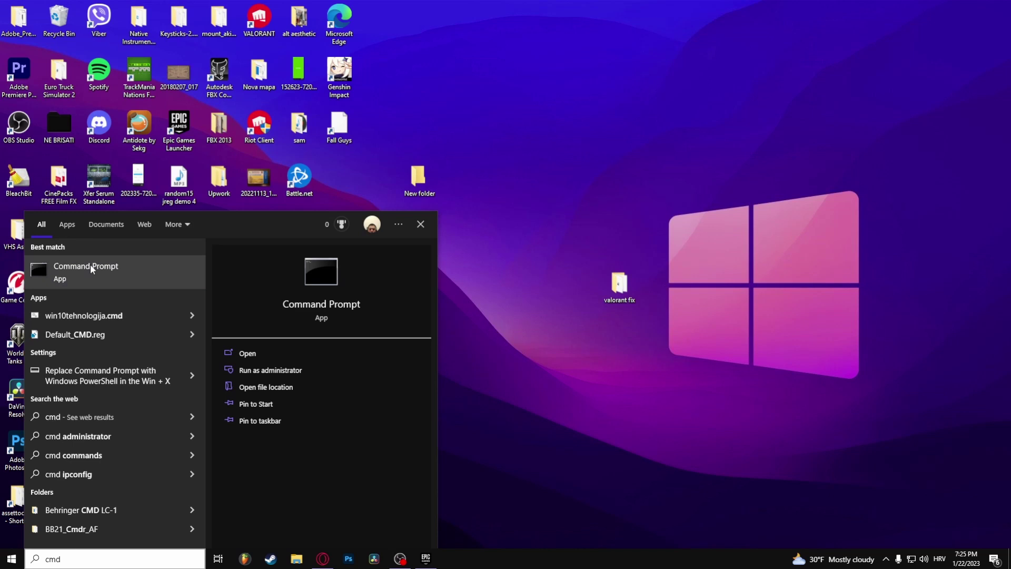
pyautogui.rightClick(90, 264)
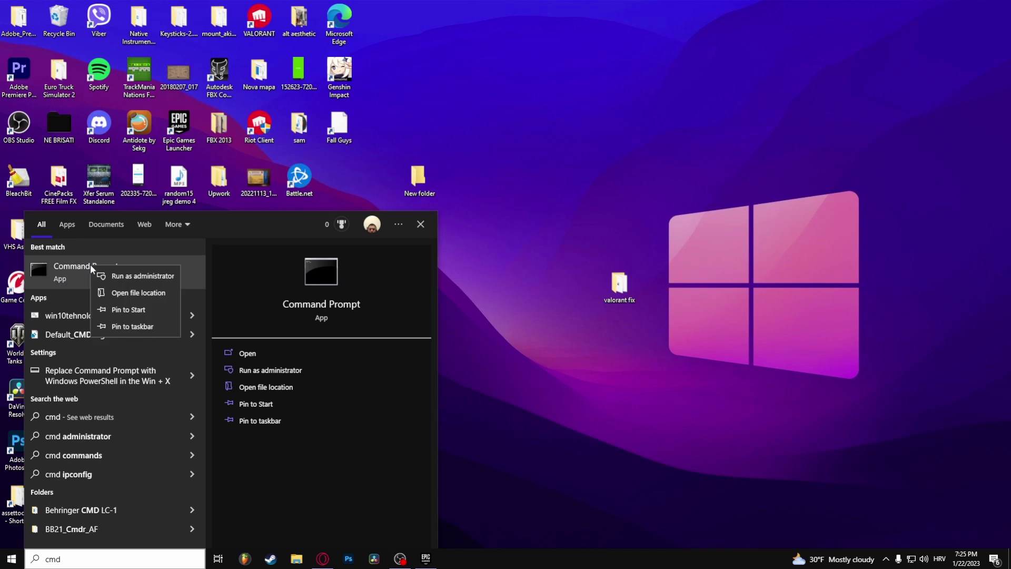
pyautogui.click(117, 277)
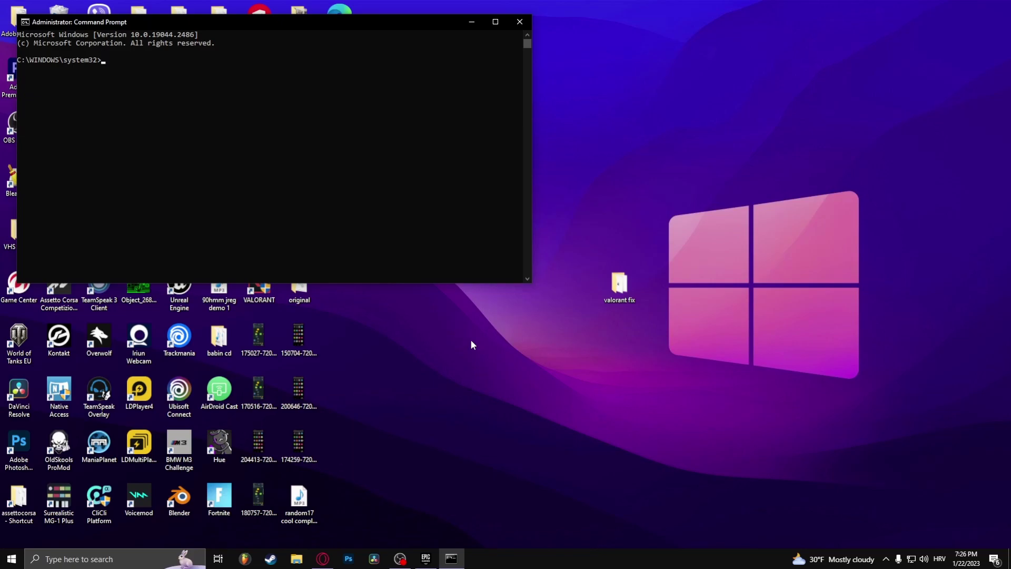
pyautogui.write('sfc ')
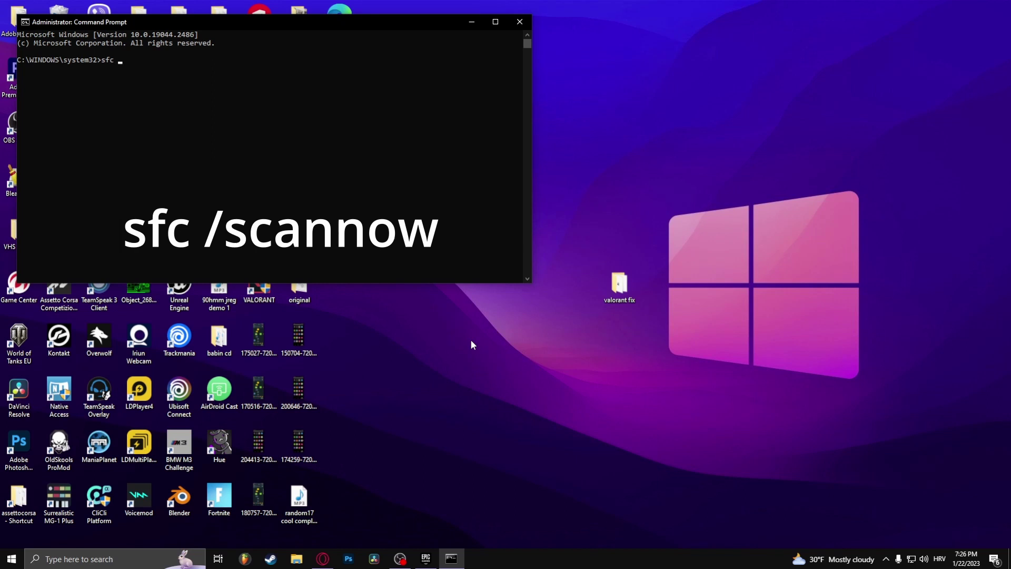
pyautogui.write('/s')
pyautogui.write('cannow')
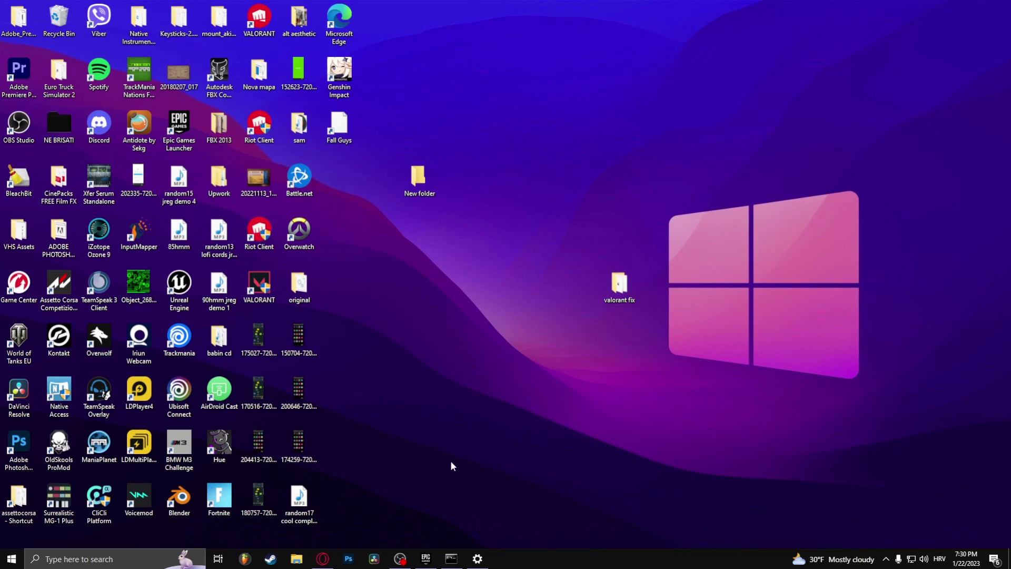
# Fix the AlwaysOff typo in 'bcdedit.exe /set {current} nx AlwaysOff', then open Windows Defender Firewall from search
pyautogui.click(449, 560)
pyautogui.write('bcdedit.exe /set {current} nx AlwalyOff')
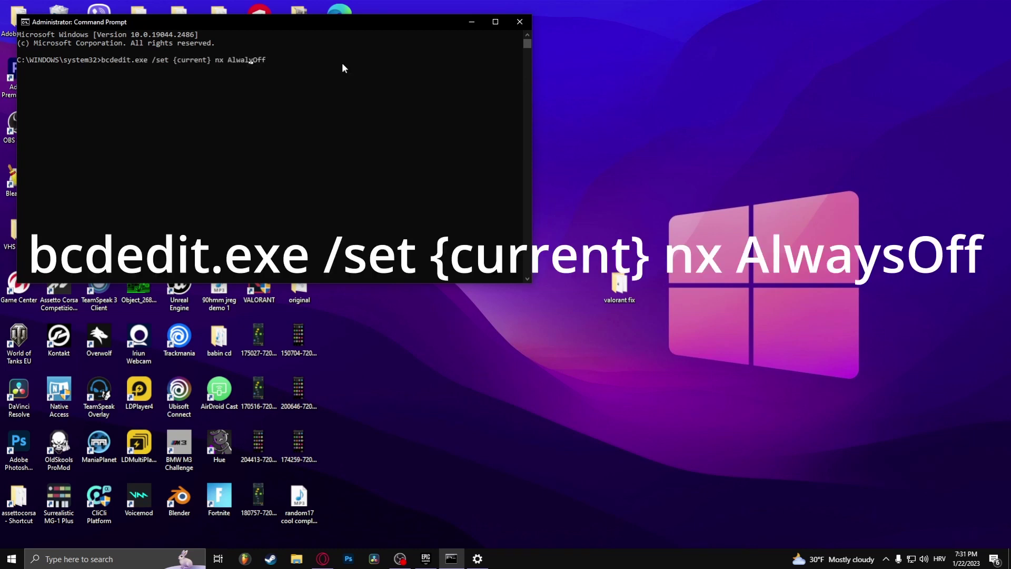
pyautogui.press('Left')
pyautogui.press('Left')
pyautogui.press('Left')
pyautogui.press('BackSpace')
pyautogui.write('s')
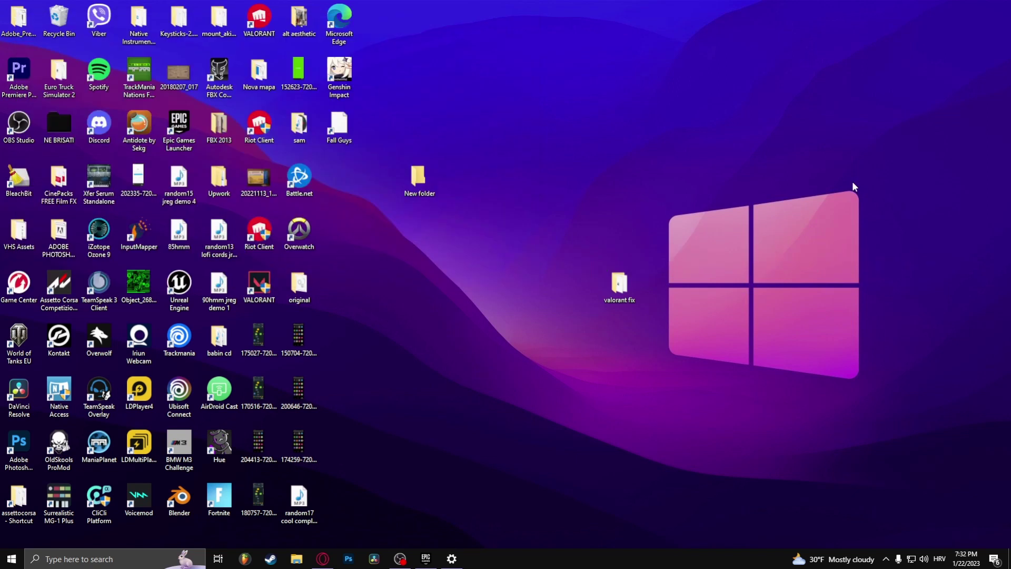
pyautogui.click(134, 558)
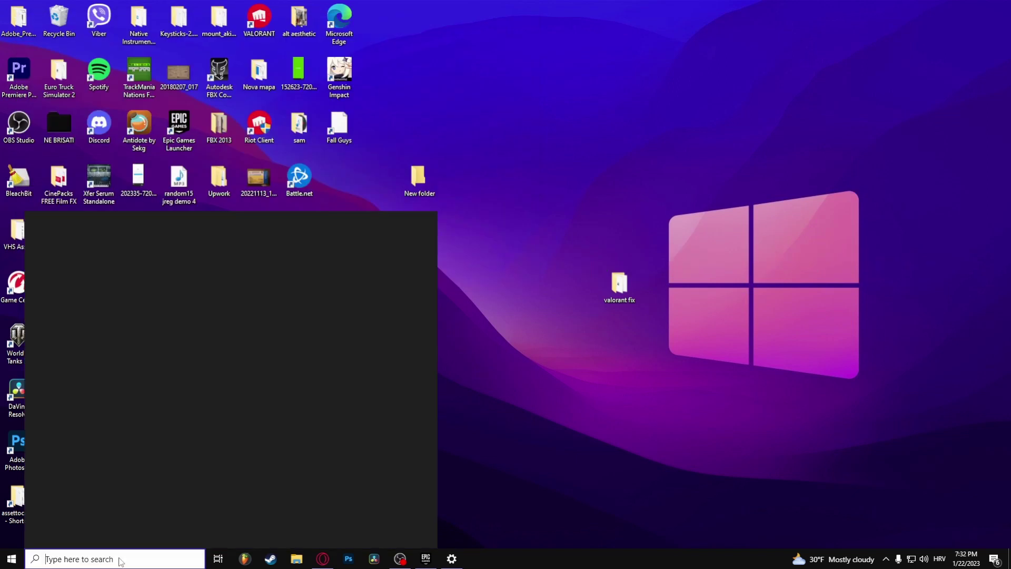
pyautogui.write('windows')
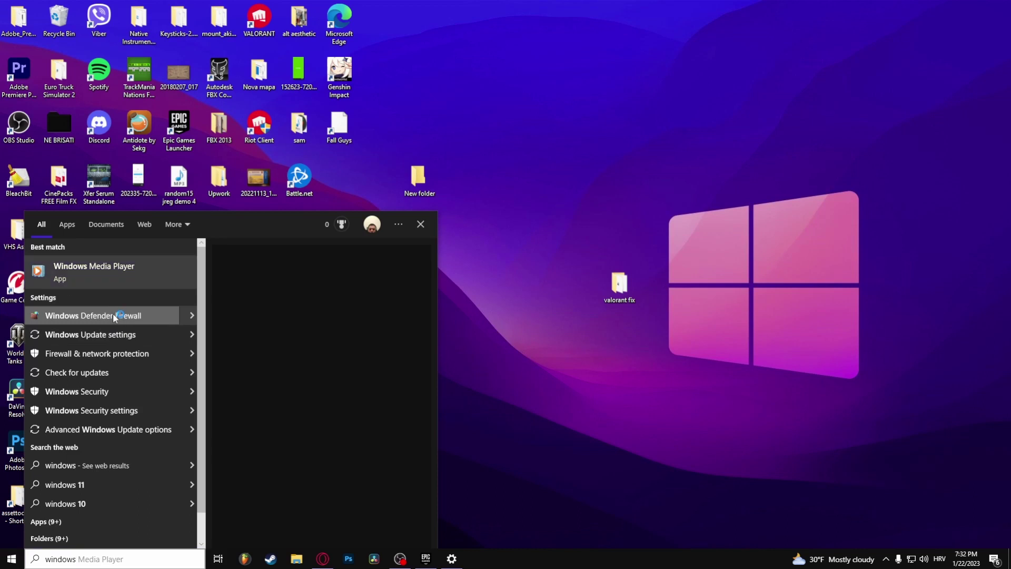
pyautogui.click(113, 316)
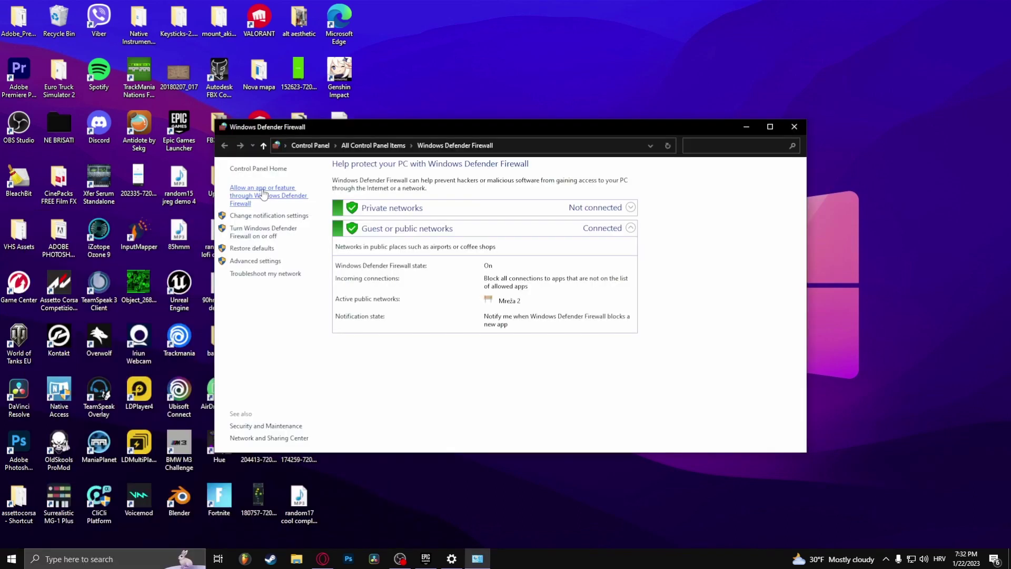
# Unlock the firewall's allowed apps list and browse for another app to allow
pyautogui.click(263, 195)
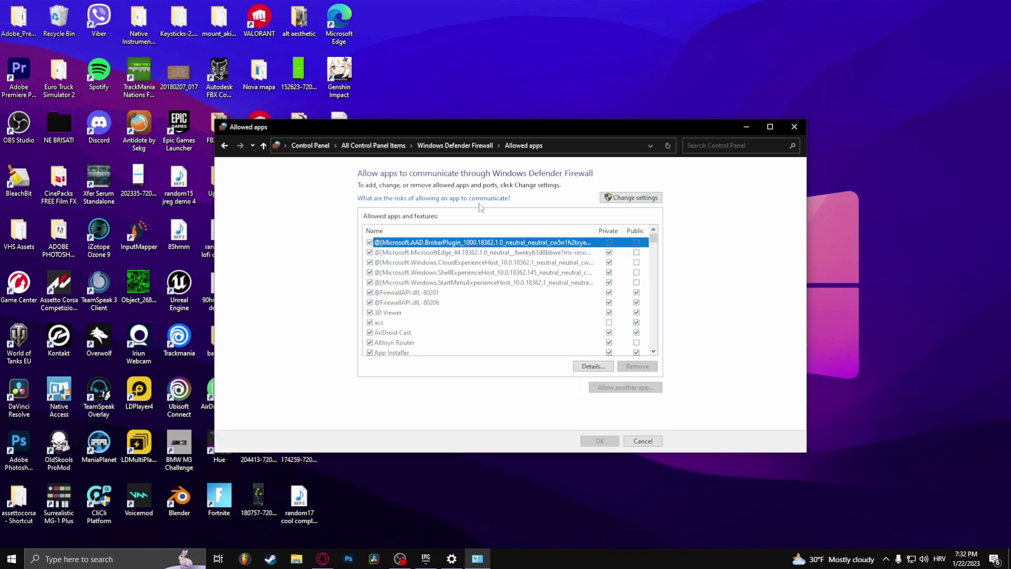
pyautogui.click(635, 199)
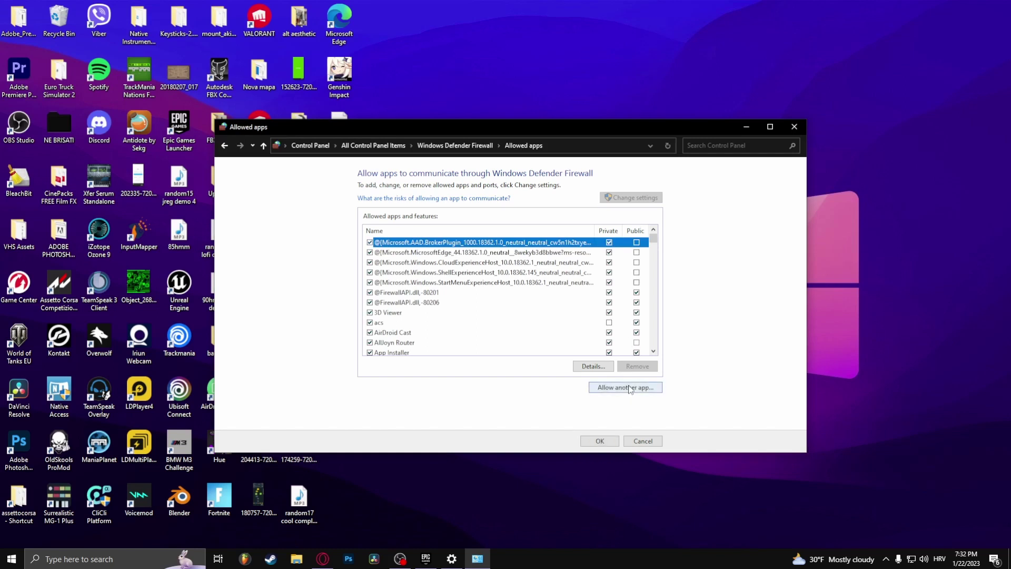
pyautogui.click(630, 388)
pyautogui.click(583, 346)
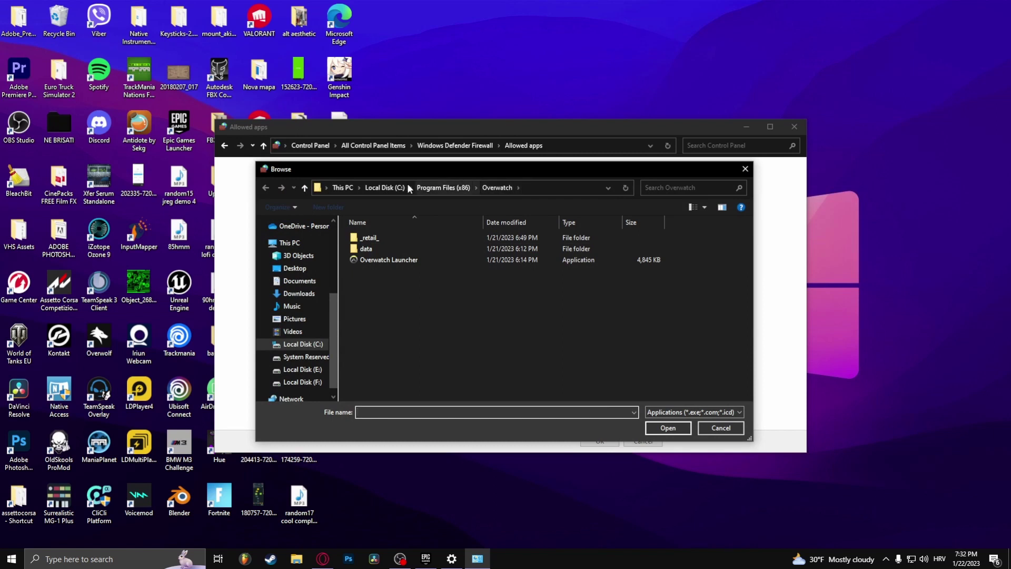
# Browse from Local Disk (C:) through Program Files and Epic Games into the FallGuys folder
pyautogui.click(385, 188)
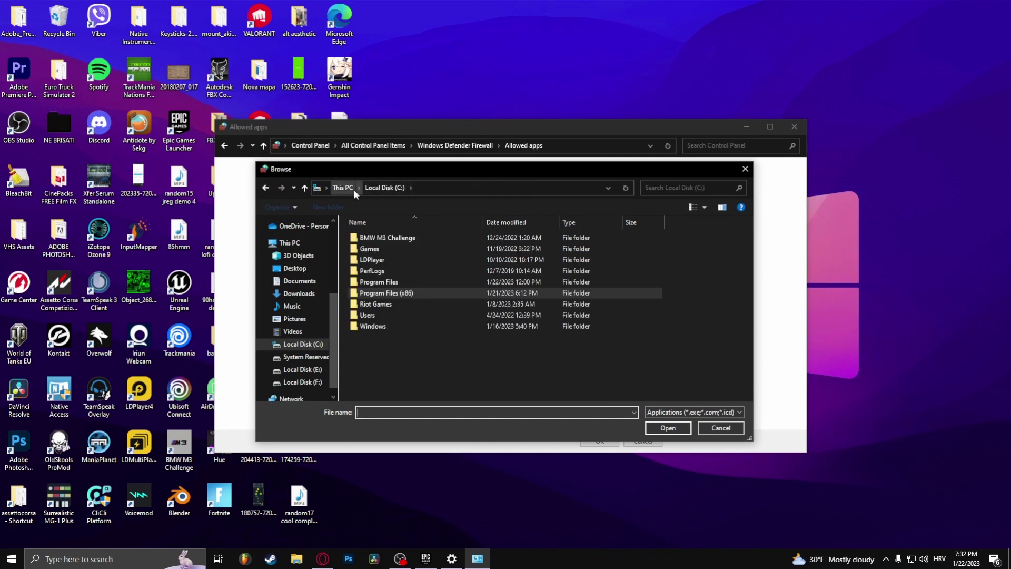
pyautogui.doubleClick(396, 278)
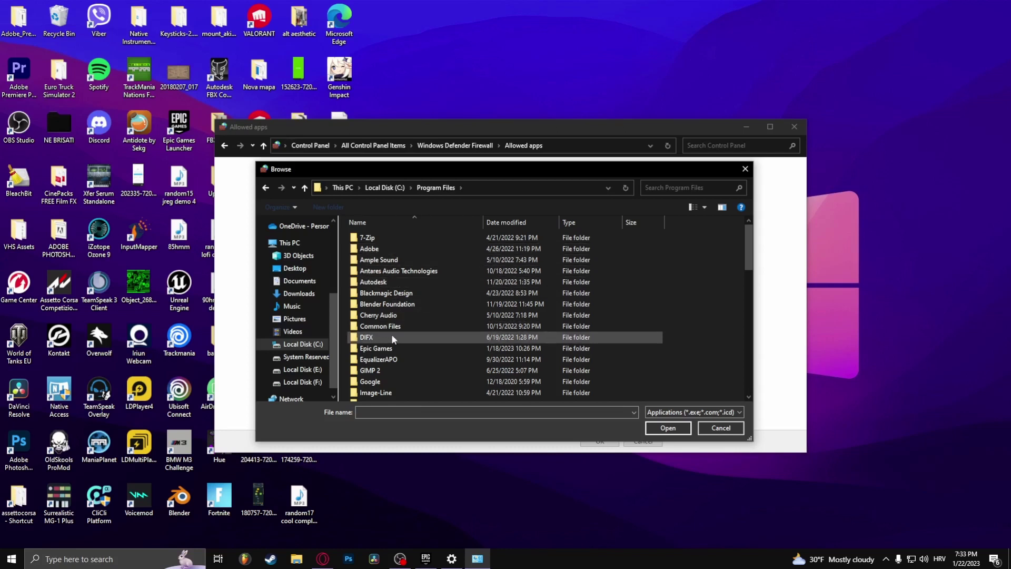
pyautogui.click(384, 349)
pyautogui.doubleClick(383, 349)
pyautogui.doubleClick(372, 237)
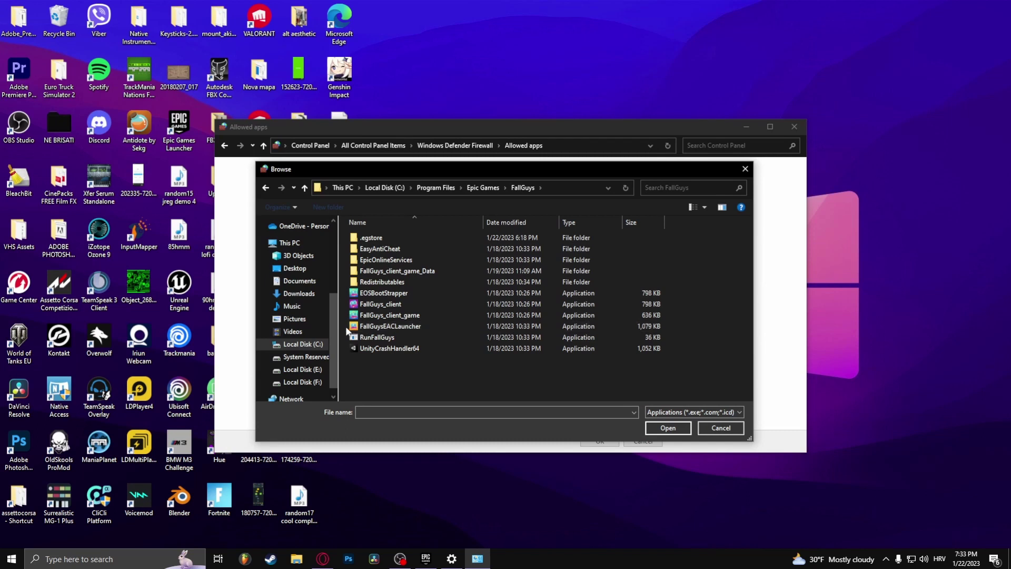
# Add FallGuysEACLauncher as an allowed app and save the list
pyautogui.doubleClick(396, 325)
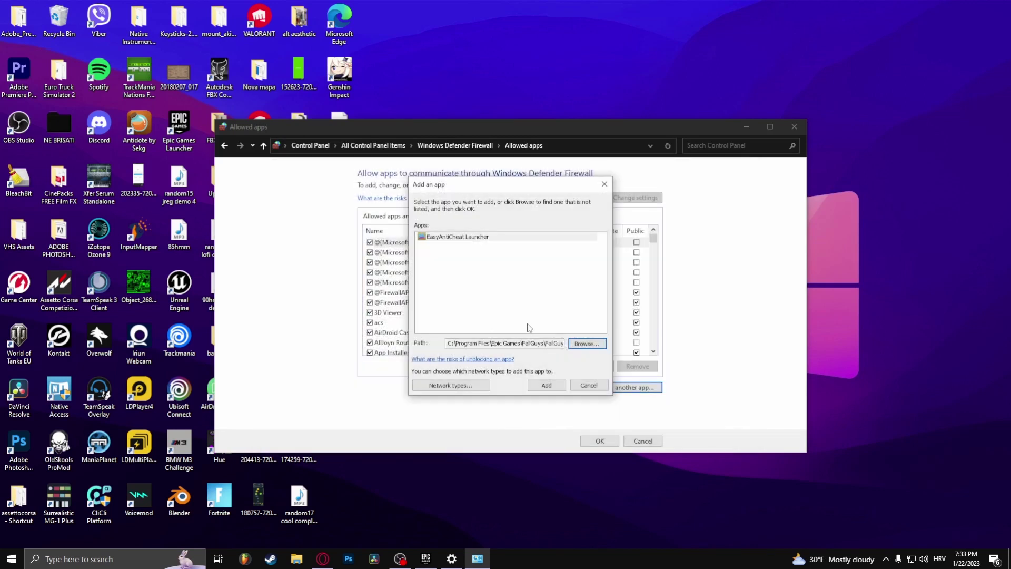
pyautogui.click(549, 385)
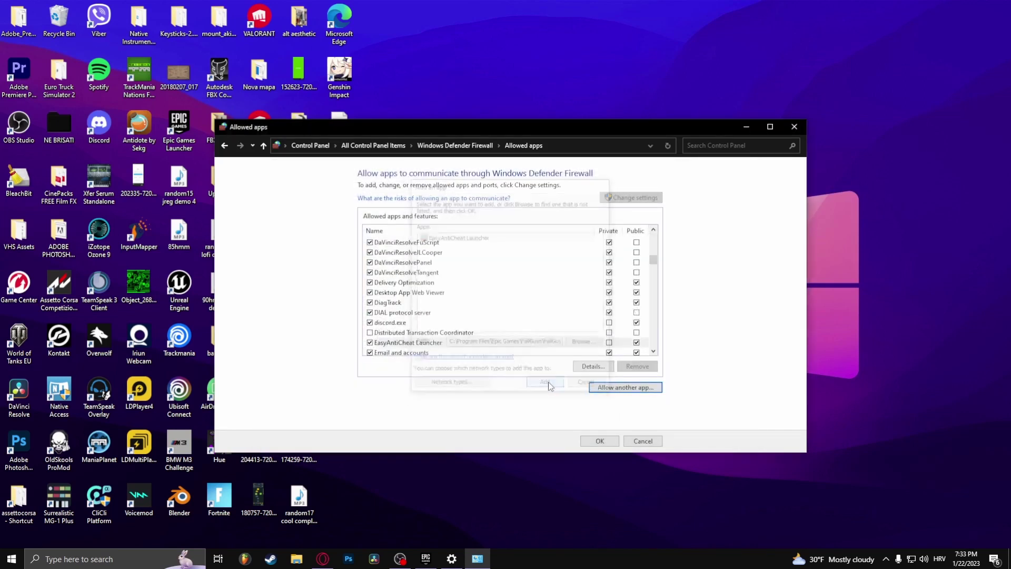
pyautogui.click(609, 444)
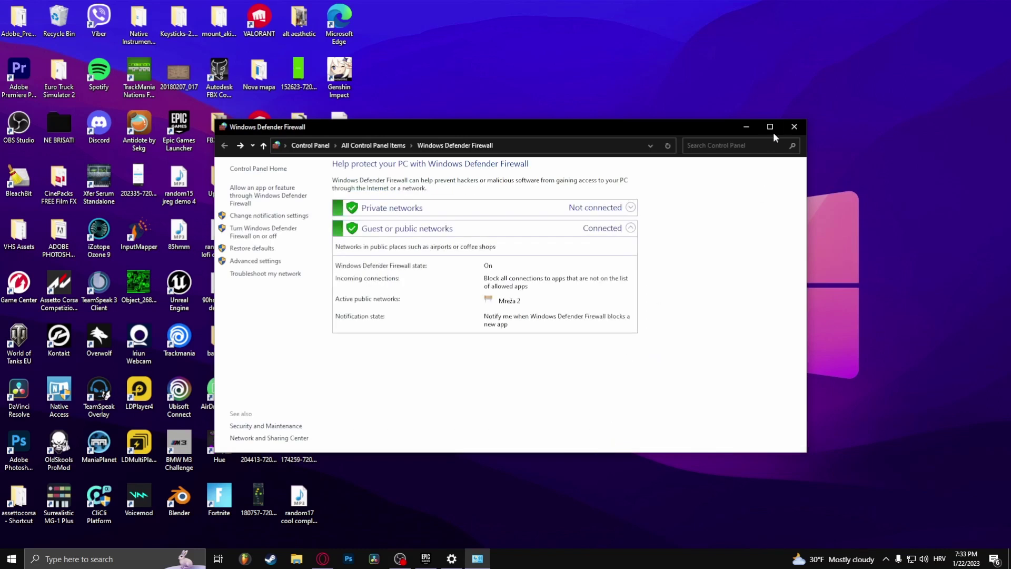
# Close the Windows Defender Firewall window and launch Opera from the taskbar
pyautogui.click(789, 131)
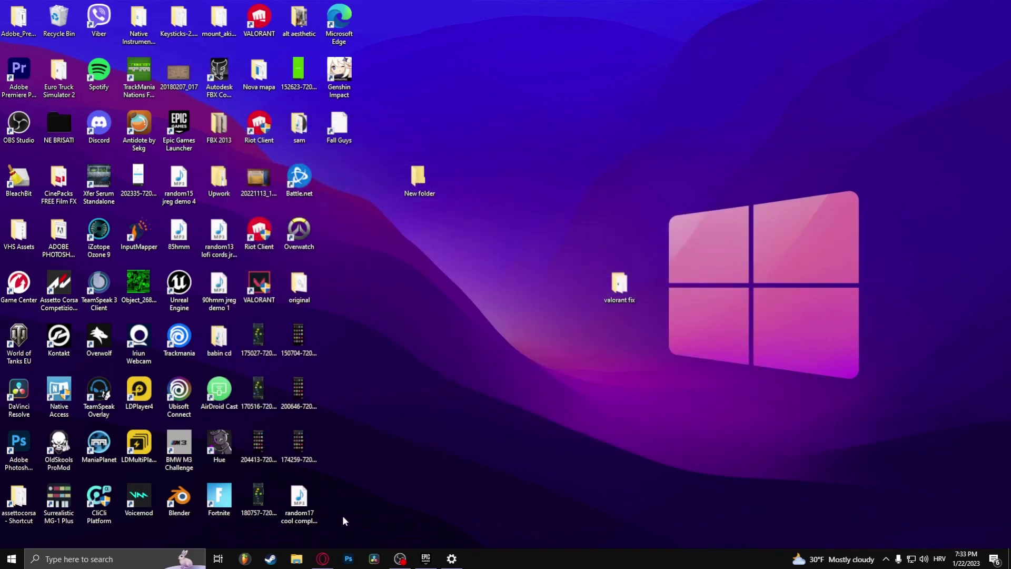
pyautogui.click(323, 559)
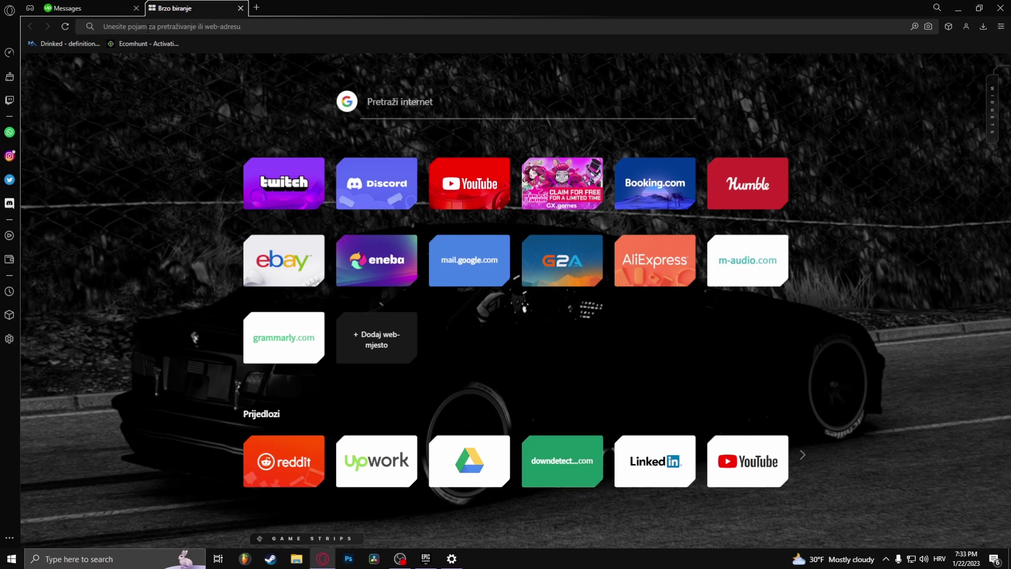
# Search 'c++ redistributable' and save the X64 vc_redist installer from Microsoft's page to Pictures
pyautogui.click(148, 27)
pyautogui.write('c++')
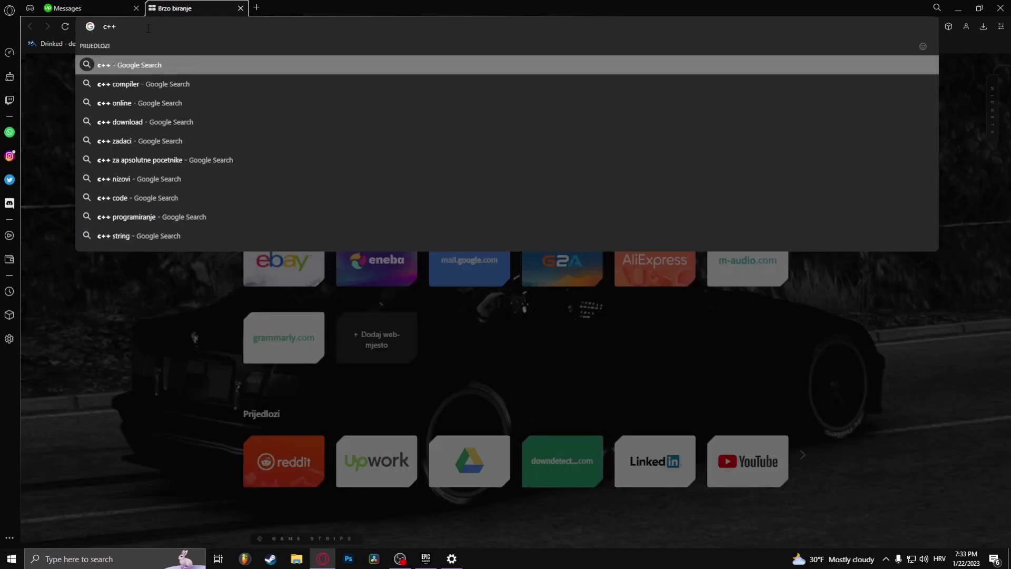
pyautogui.write(' redis')
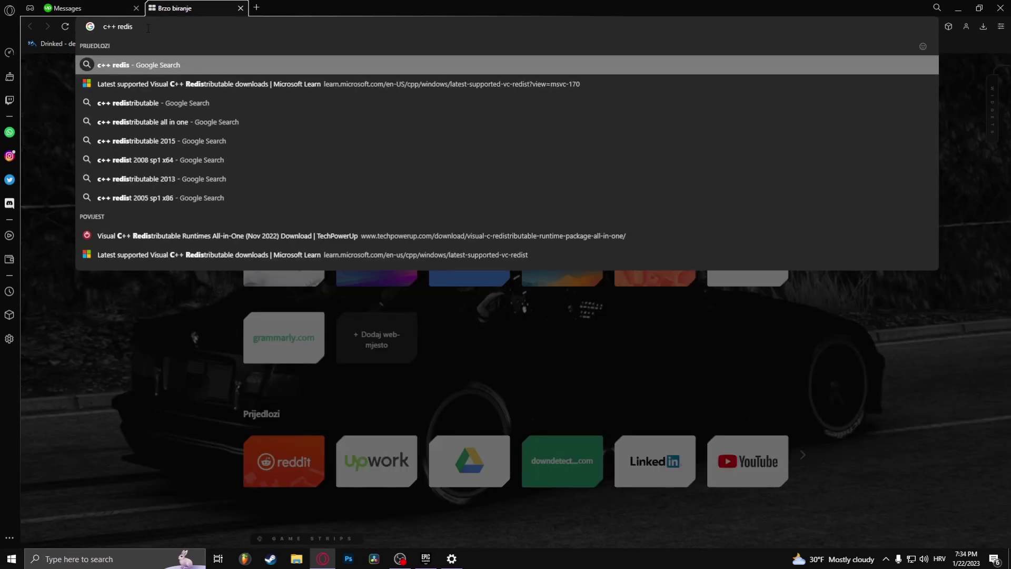
pyautogui.press('Down')
pyautogui.press('Down')
pyautogui.press('Return')
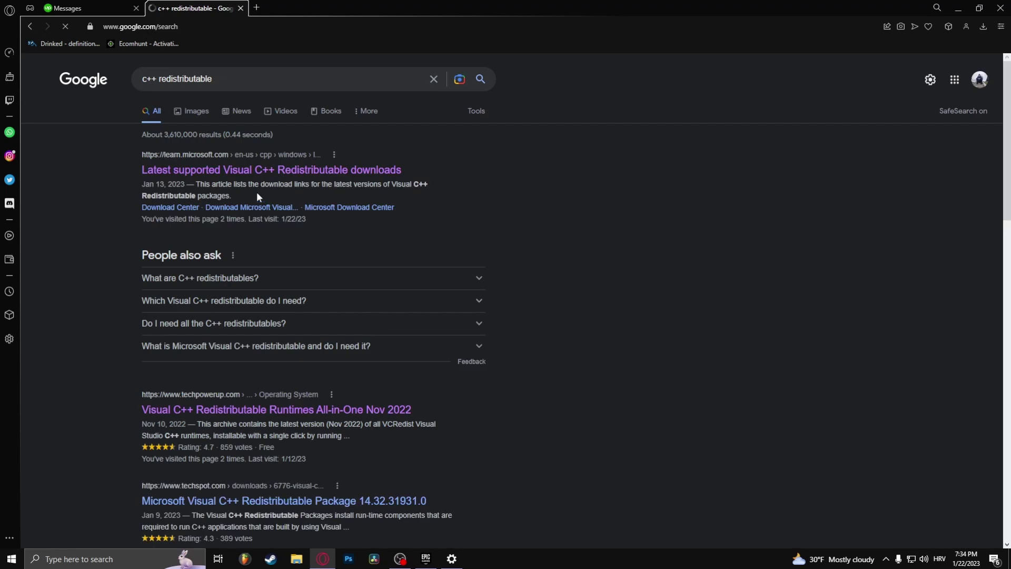
pyautogui.click(247, 170)
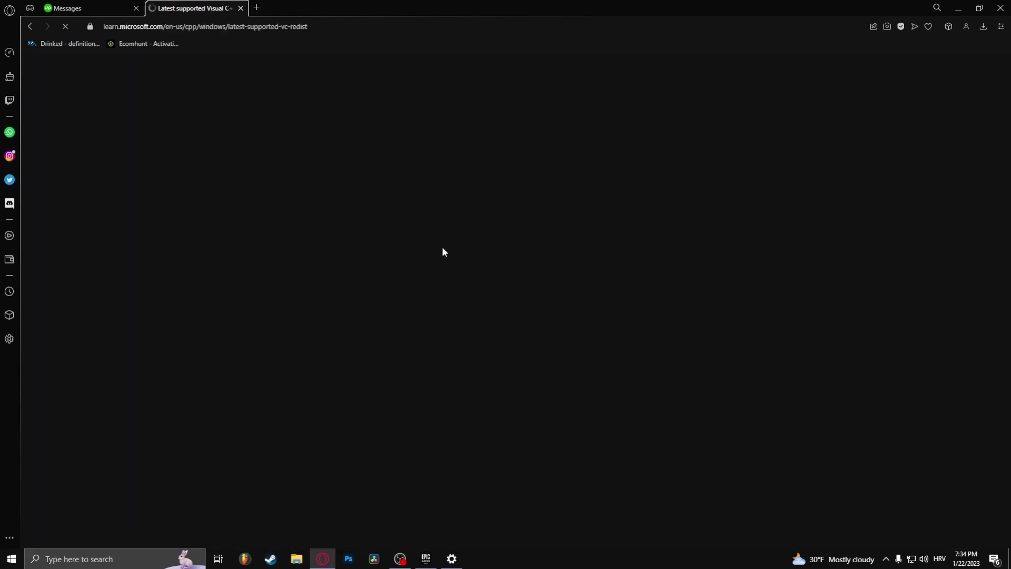
pyautogui.scroll(-3, 496, 326)
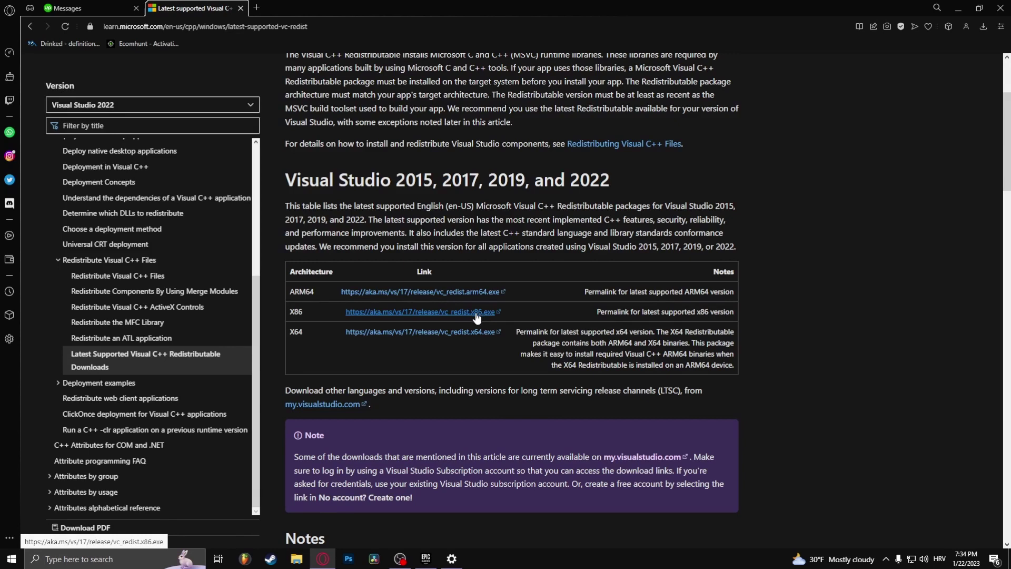
pyautogui.click(440, 333)
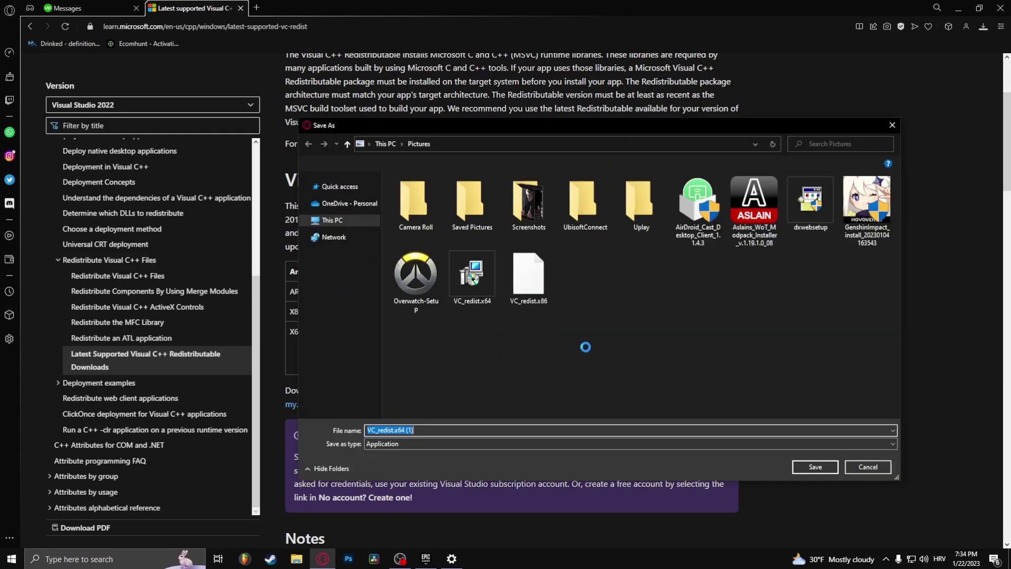
pyautogui.click(819, 471)
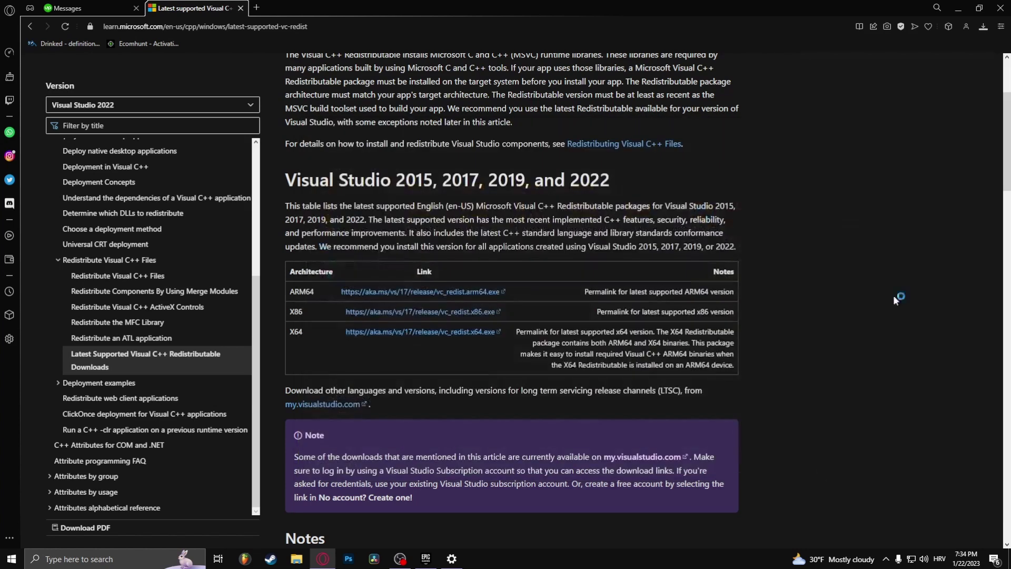
# Run VC_redist.x64 (1) from Pictures, accept the license terms, and install
pyautogui.click(987, 67)
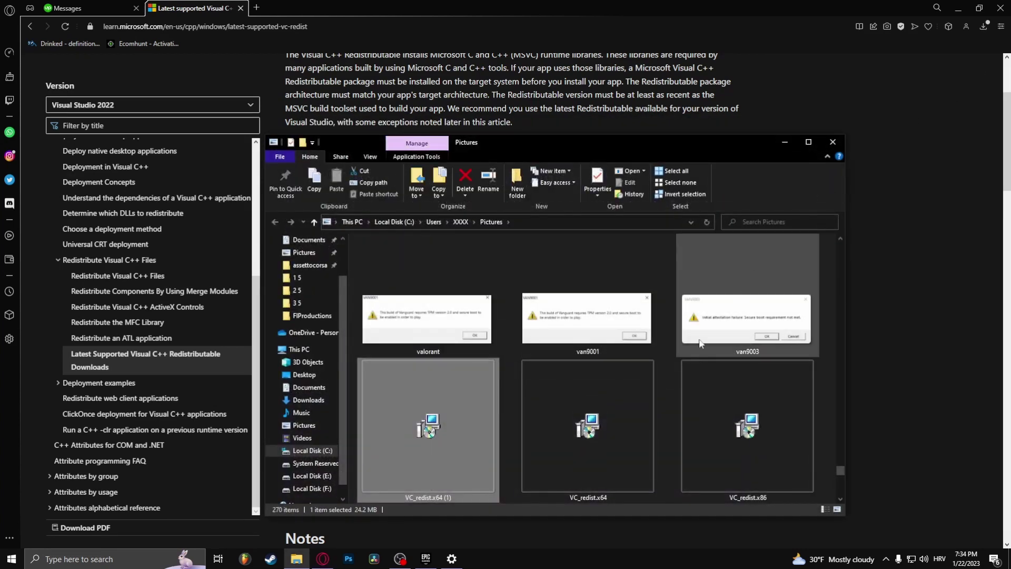
pyautogui.doubleClick(438, 418)
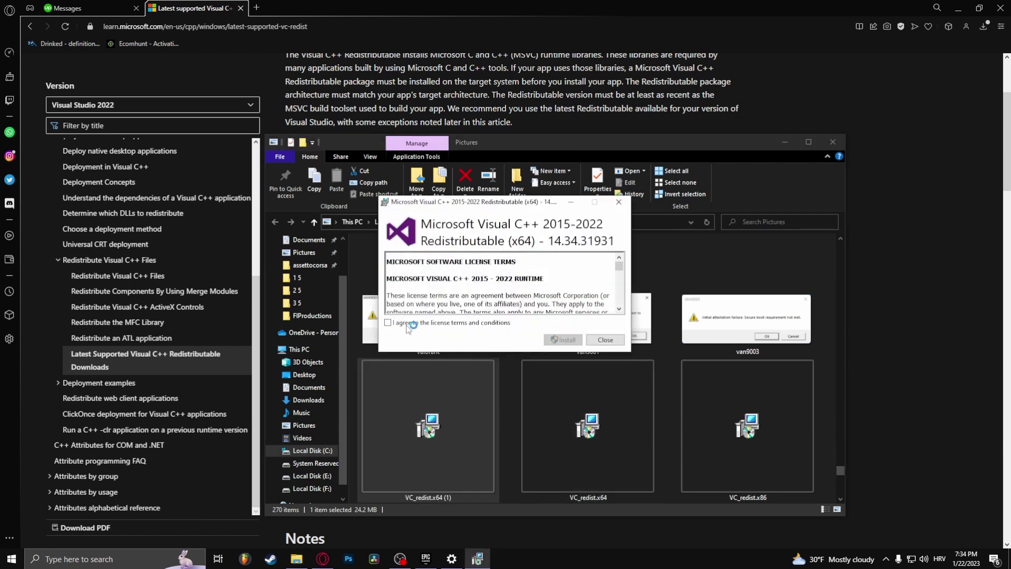
pyautogui.click(396, 325)
pyautogui.click(561, 340)
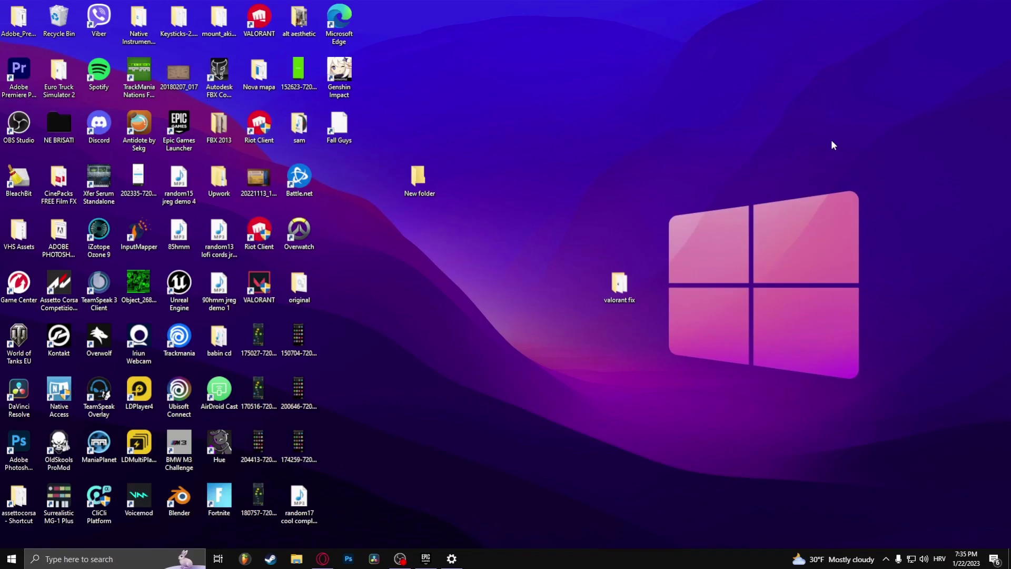